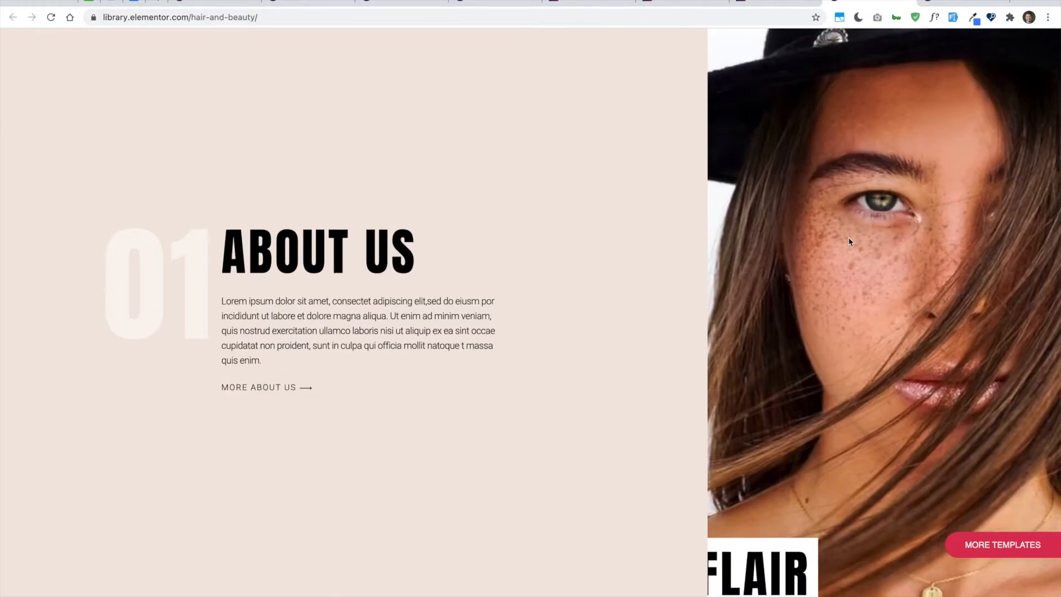
Browse Elementor's hair-and-beauty and online-courses template previews, its download page and its widgets page
{"action": "scroll", "coordinate": [790, 405], "scroll_direction": "down", "scroll_amount": 10}
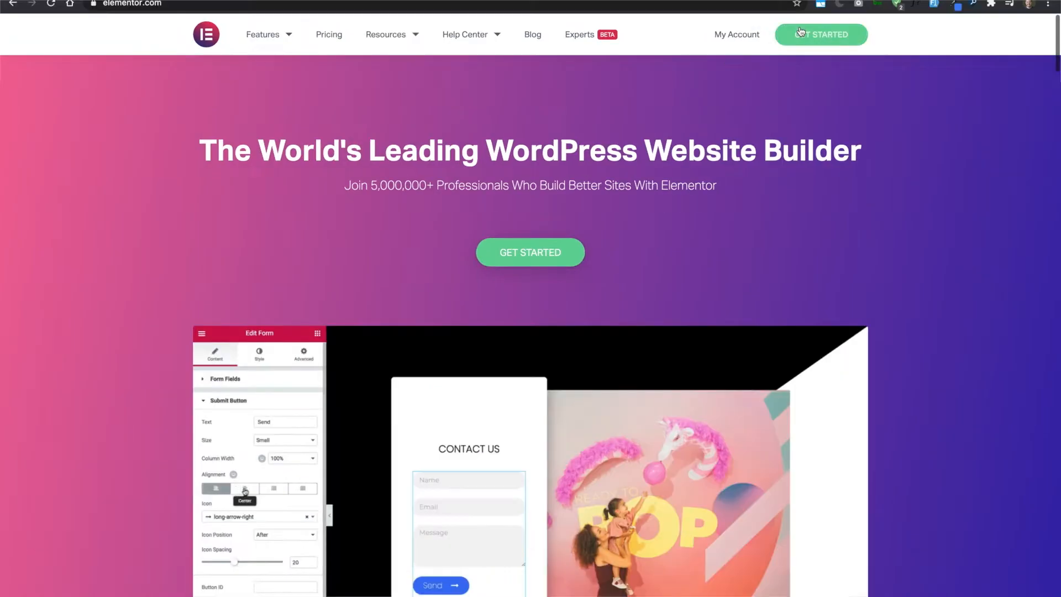
{"action": "left_click", "coordinate": [784, 62]}
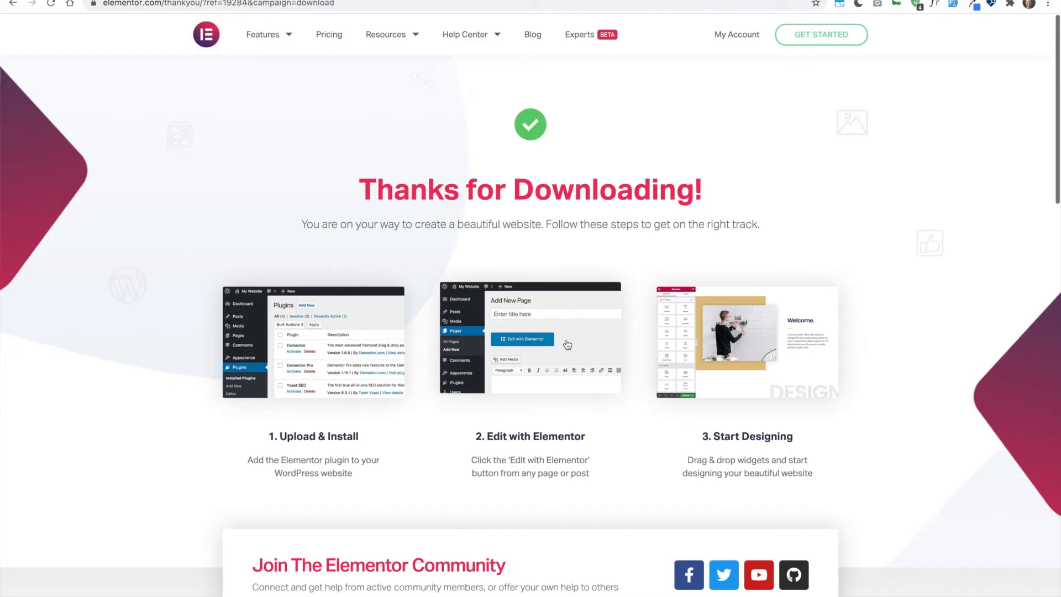
{"action": "scroll", "coordinate": [567, 344], "scroll_direction": "down", "scroll_amount": 15}
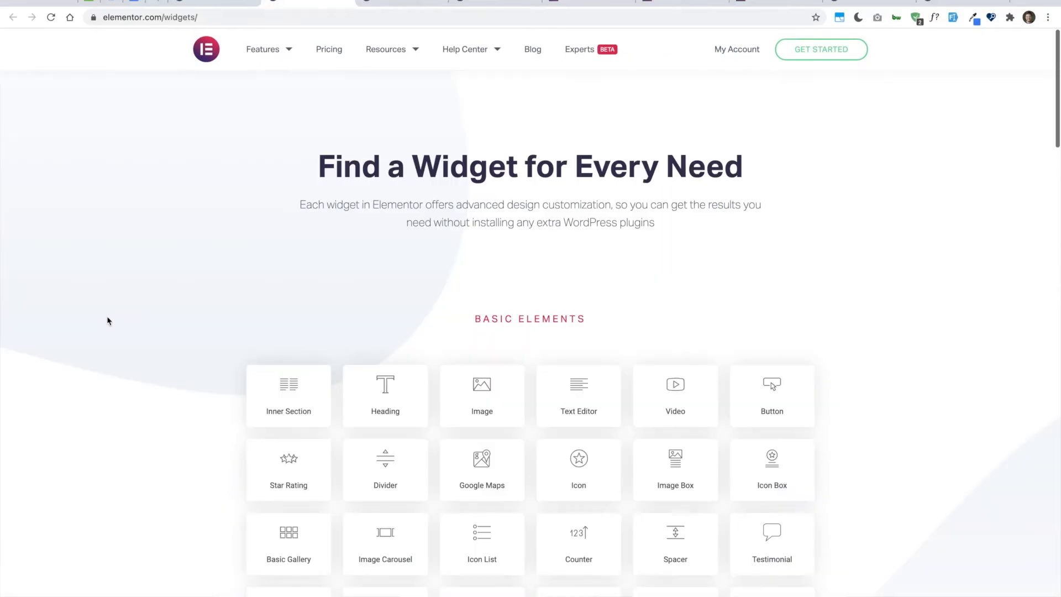
{"action": "scroll", "coordinate": [108, 320], "scroll_direction": "down", "scroll_amount": 3}
{"action": "scroll", "coordinate": [107, 320], "scroll_direction": "down", "scroll_amount": 15}
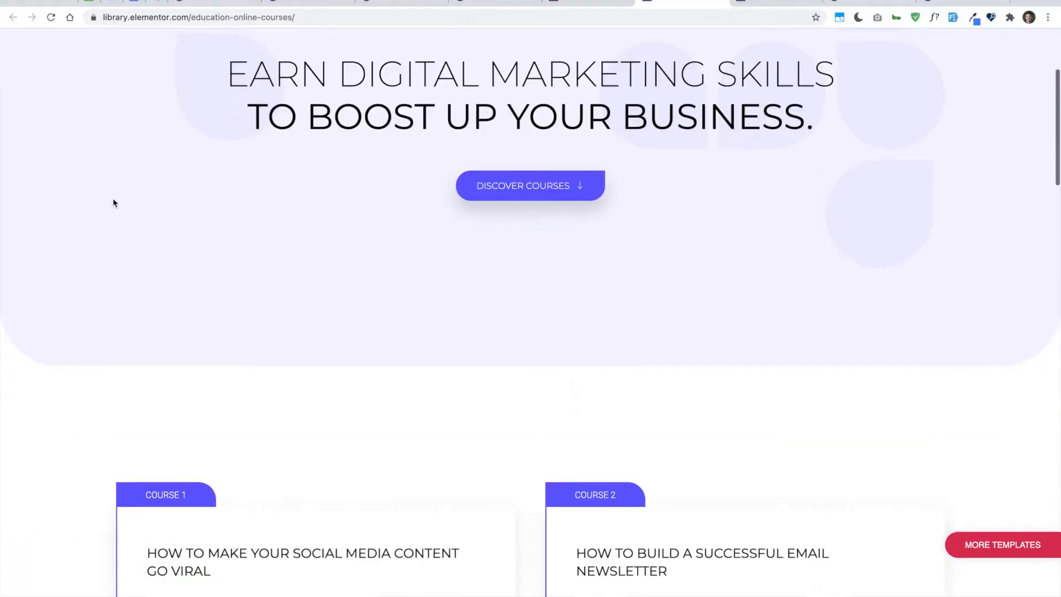
{"action": "scroll", "coordinate": [114, 201], "scroll_direction": "down", "scroll_amount": 7}
{"action": "scroll", "coordinate": [182, 182], "scroll_direction": "down", "scroll_amount": 4}
{"action": "scroll", "coordinate": [201, 182], "scroll_direction": "down", "scroll_amount": 15}
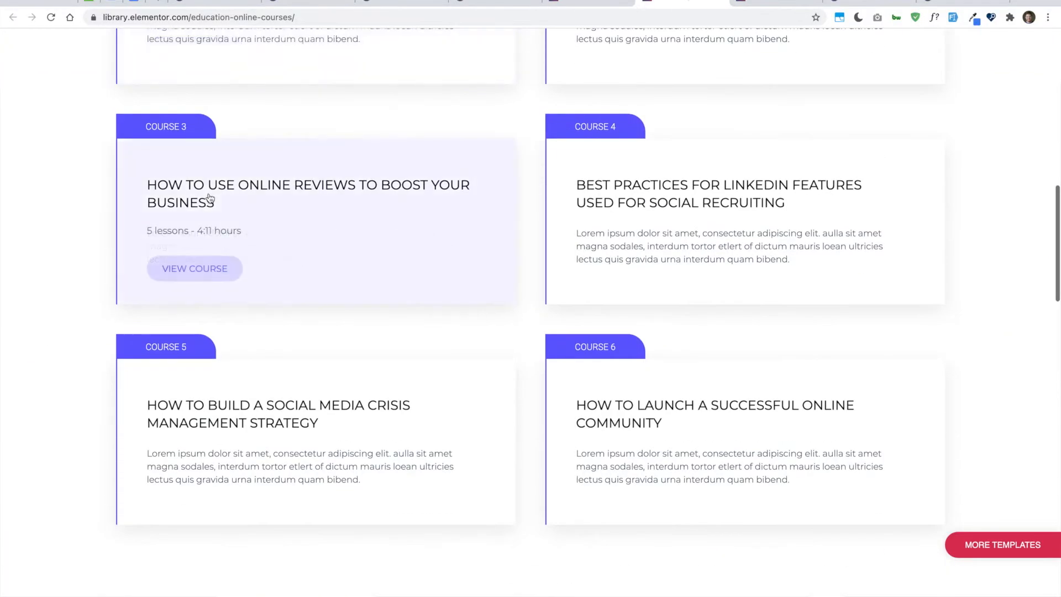
{"action": "scroll", "coordinate": [209, 197], "scroll_direction": "down", "scroll_amount": 10}
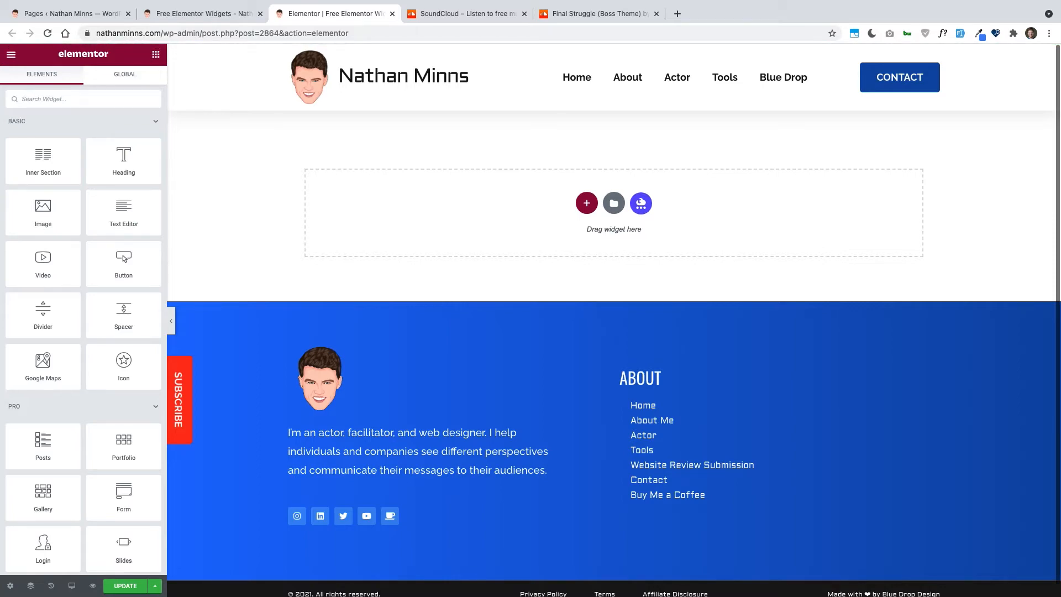
Find the SoundCloud widget by searching for "sound" and place it in the empty section of the page
{"action": "left_click", "coordinate": [435, 18]}
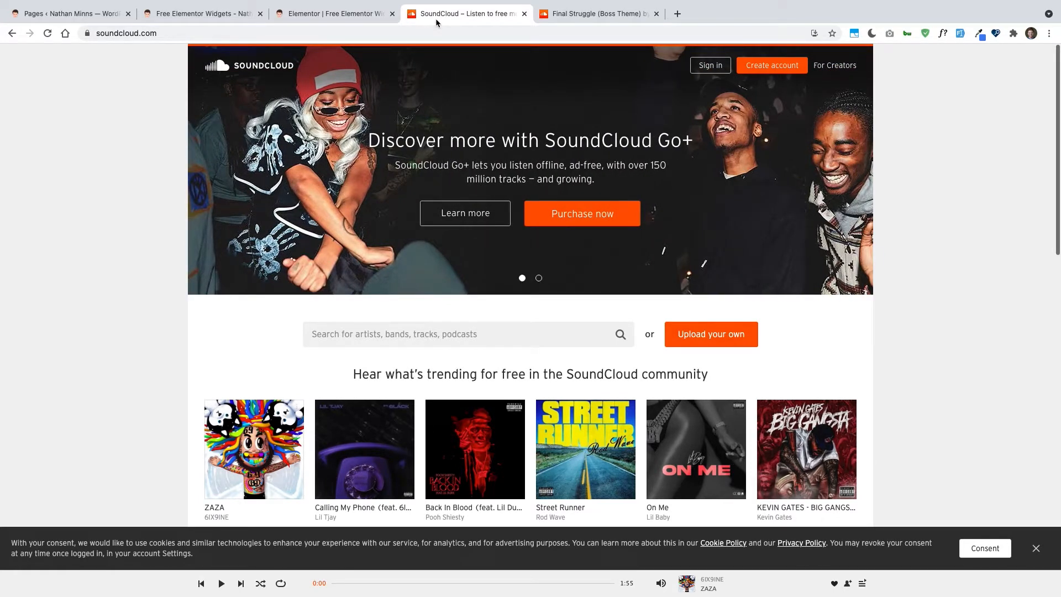
{"action": "left_click", "coordinate": [356, 17]}
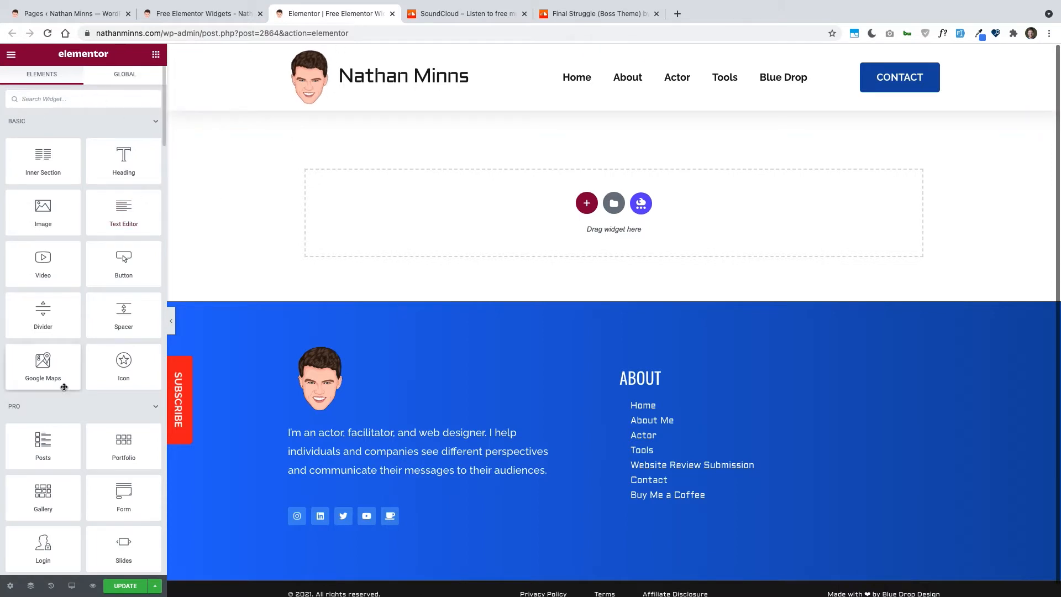
{"action": "left_click", "coordinate": [72, 99]}
{"action": "type", "text": "sound"}
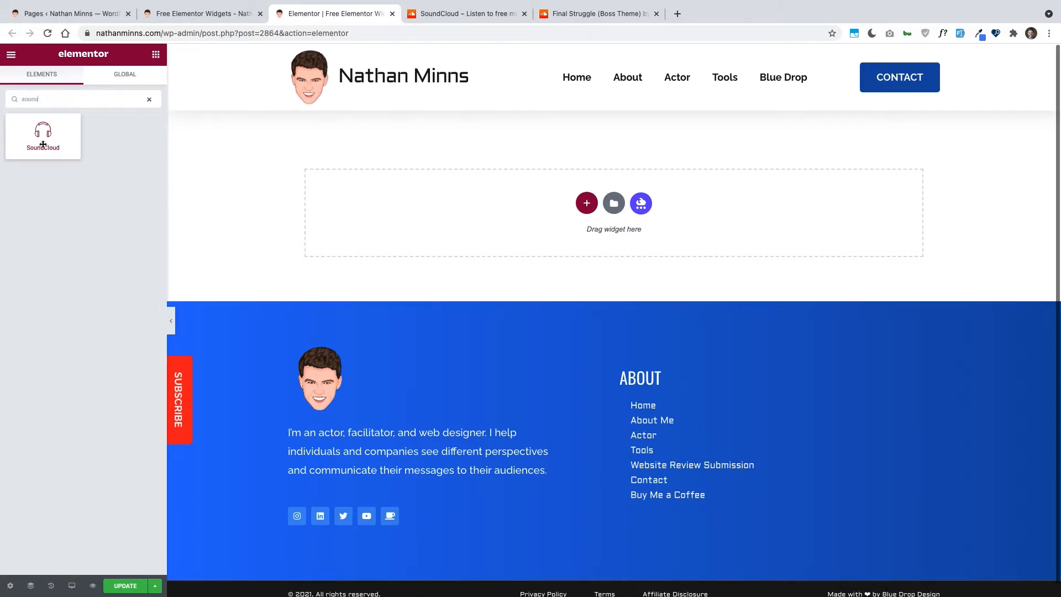
{"action": "left_click_drag", "start_coordinate": [43, 145], "coordinate": [491, 229]}
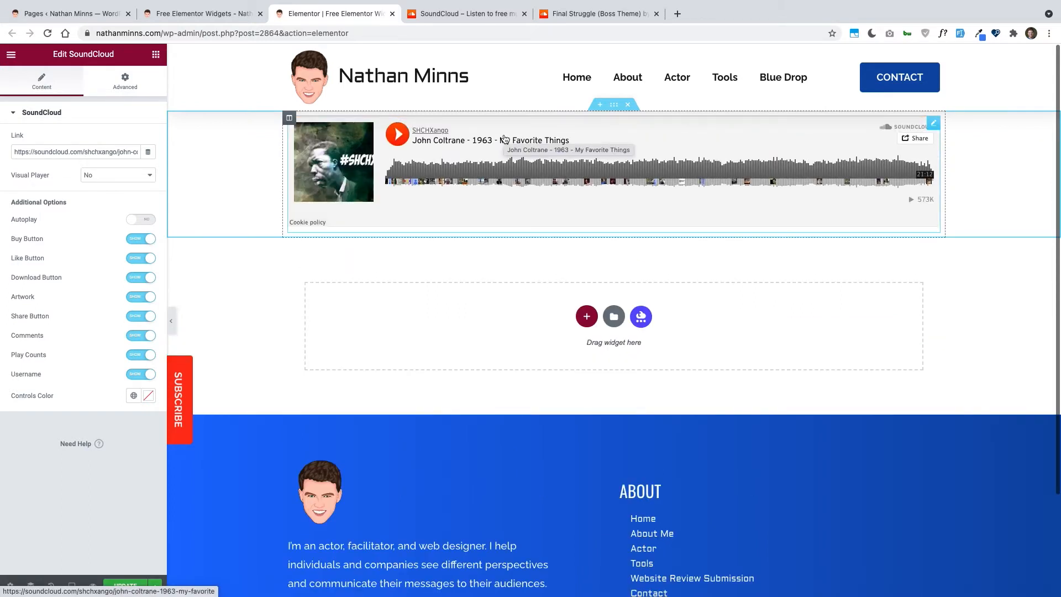
Replace the widget's link with the URL of the SoundCloud track "Final Struggle (Boss Theme)"
{"action": "left_click", "coordinate": [603, 14]}
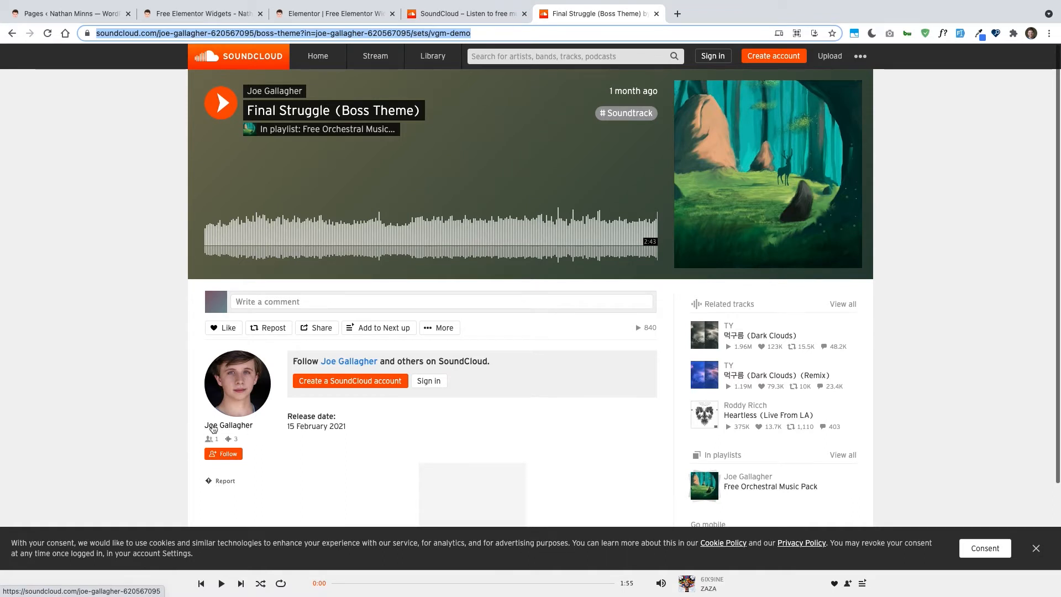
{"action": "left_click", "coordinate": [336, 14]}
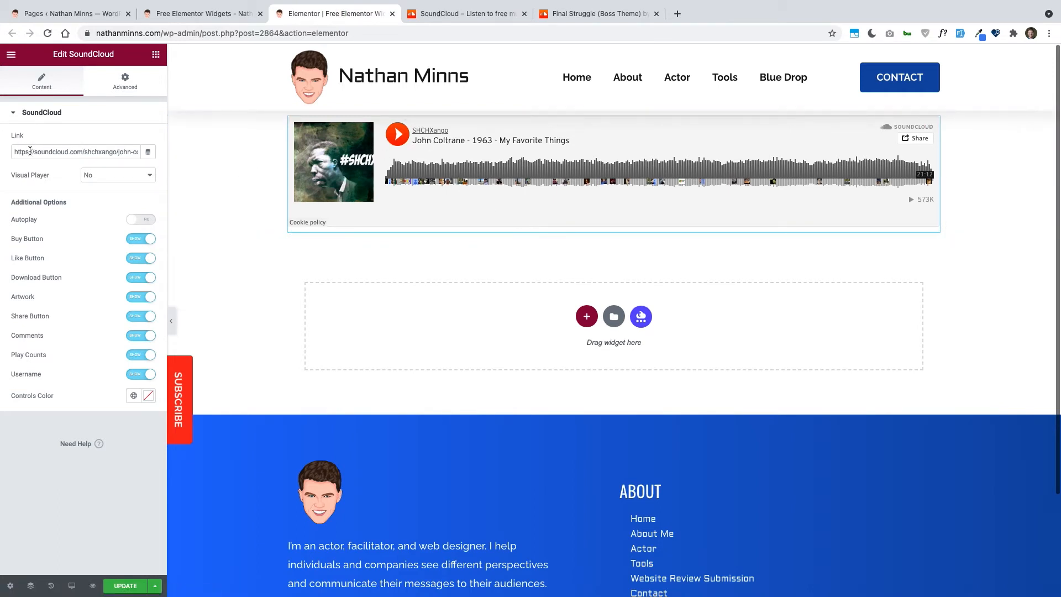
{"action": "triple_click", "coordinate": [70, 151]}
{"action": "key", "text": "BackSpace"}
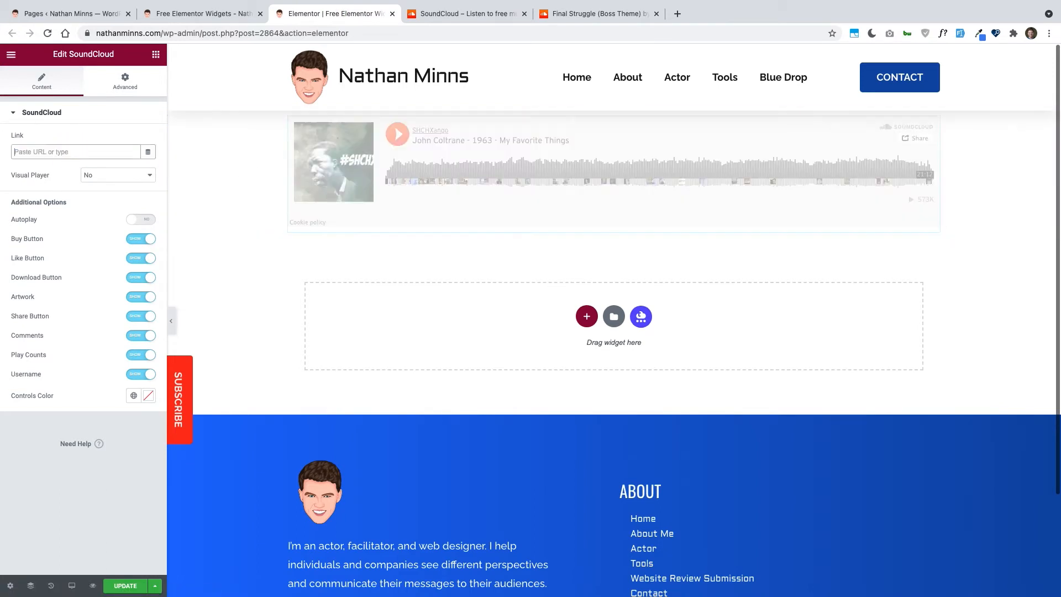
{"action": "key", "text": "super+v"}
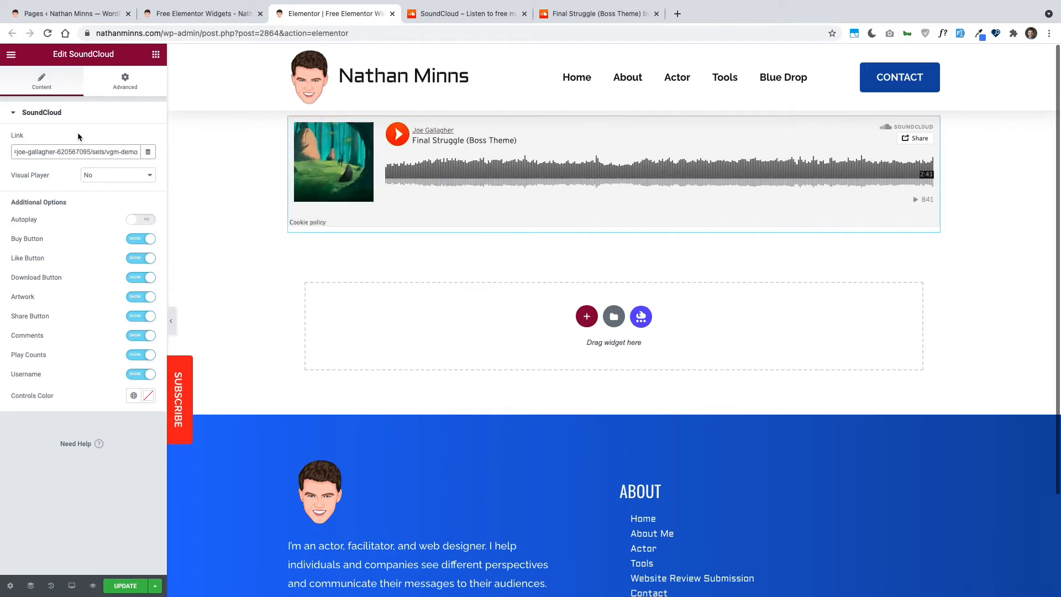
Try the player with Visual Player and Autoplay each set to Yes, returning both to No
{"action": "left_click", "coordinate": [104, 174]}
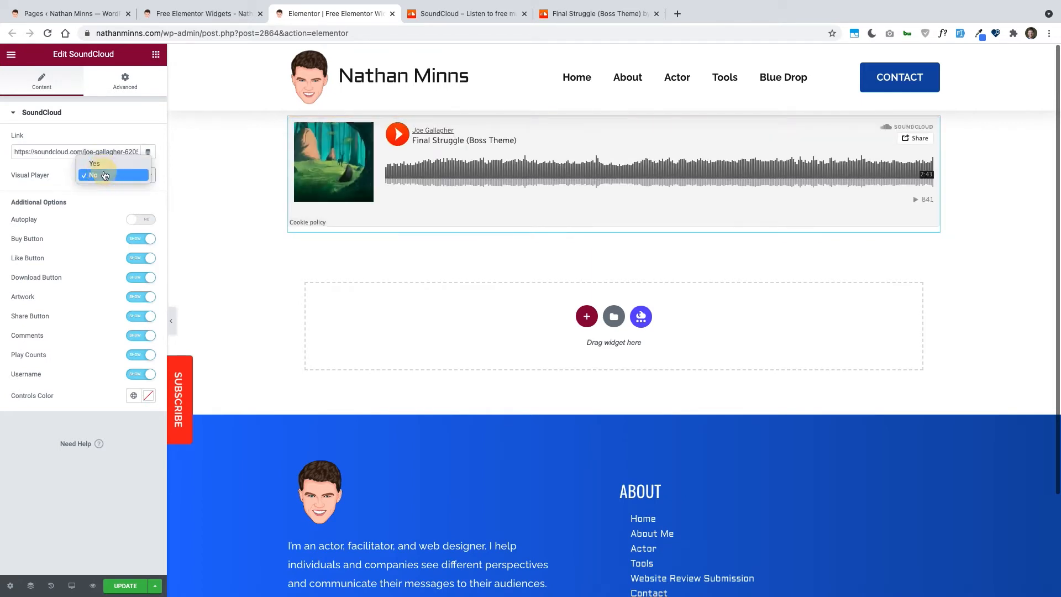
{"action": "left_click", "coordinate": [110, 165]}
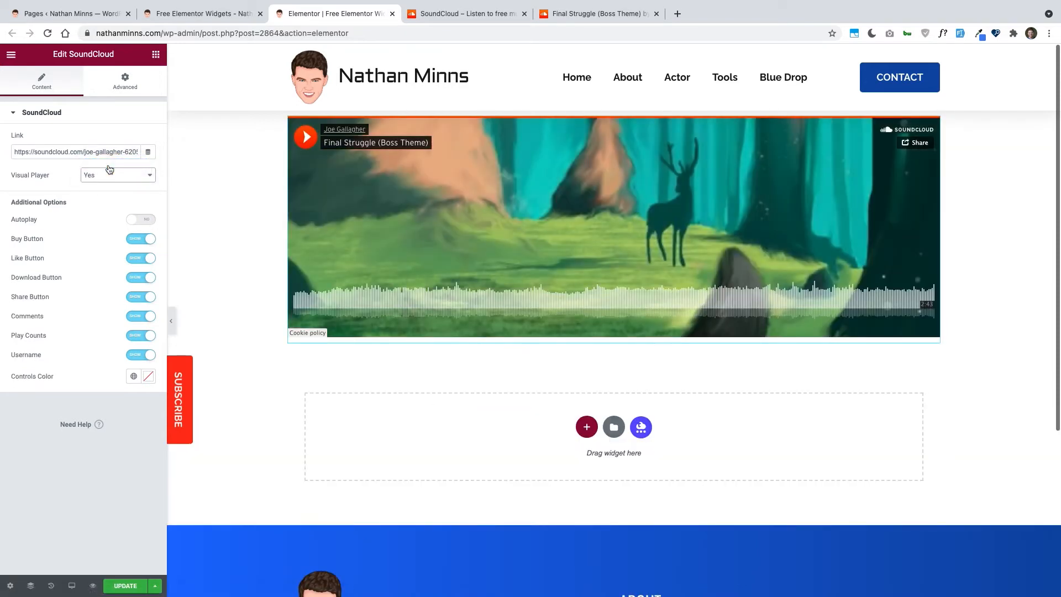
{"action": "left_click", "coordinate": [107, 181]}
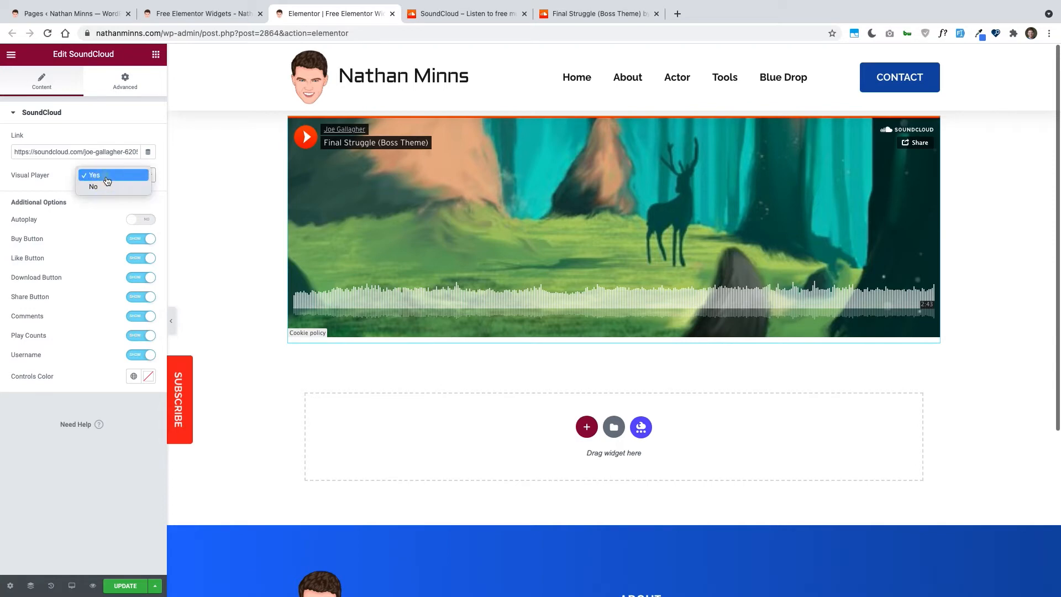
{"action": "left_click", "coordinate": [109, 190]}
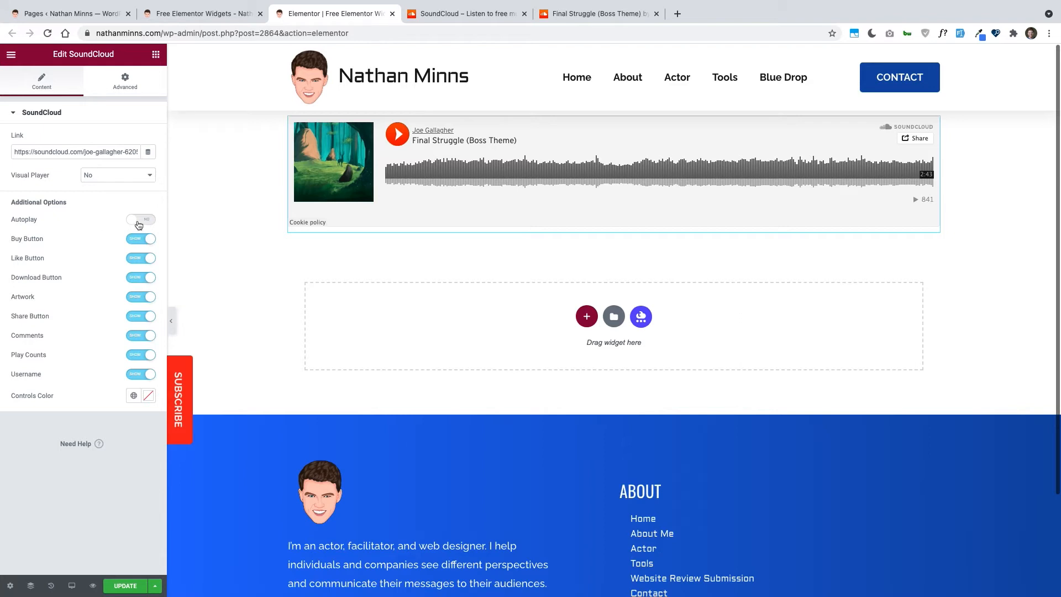
{"action": "left_click", "coordinate": [138, 221]}
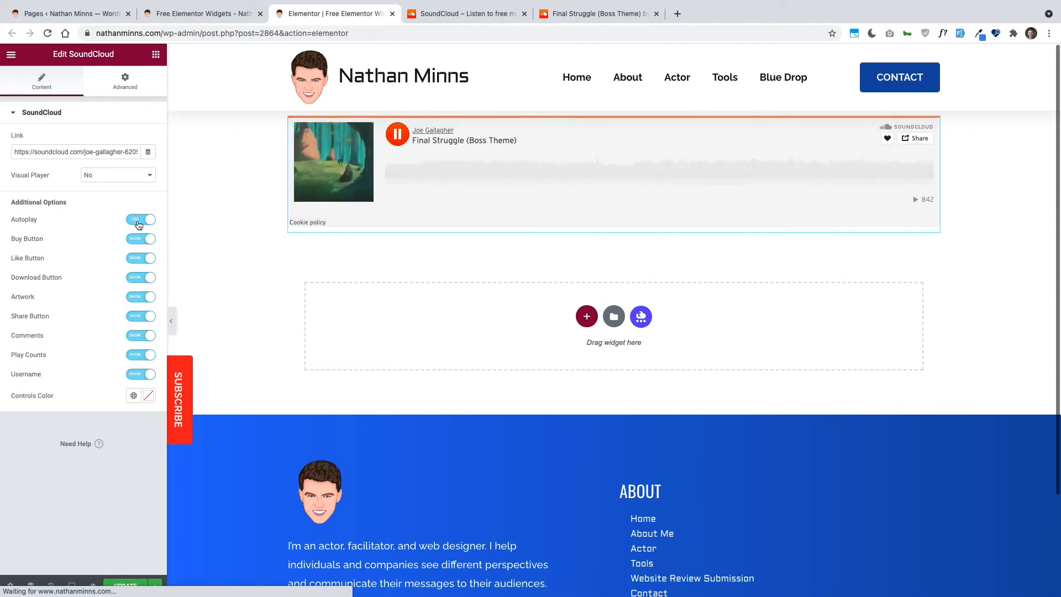
{"action": "left_click", "coordinate": [139, 222]}
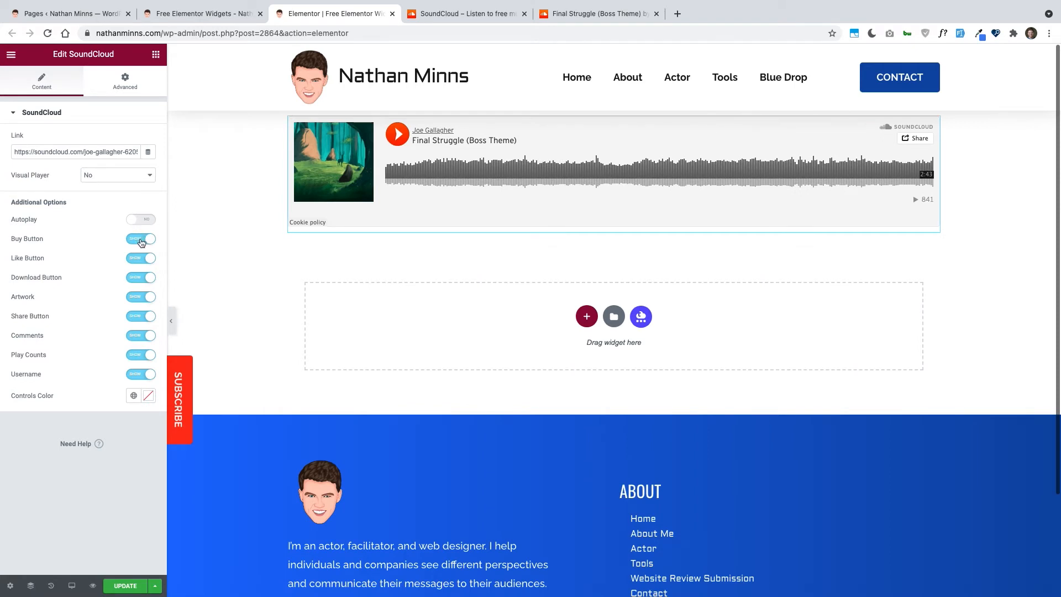
Switch the Buy, Download and Like buttons and the artwork off and back on, one at a time
{"action": "left_click", "coordinate": [141, 241]}
{"action": "left_click", "coordinate": [141, 240]}
{"action": "left_click", "coordinate": [143, 283]}
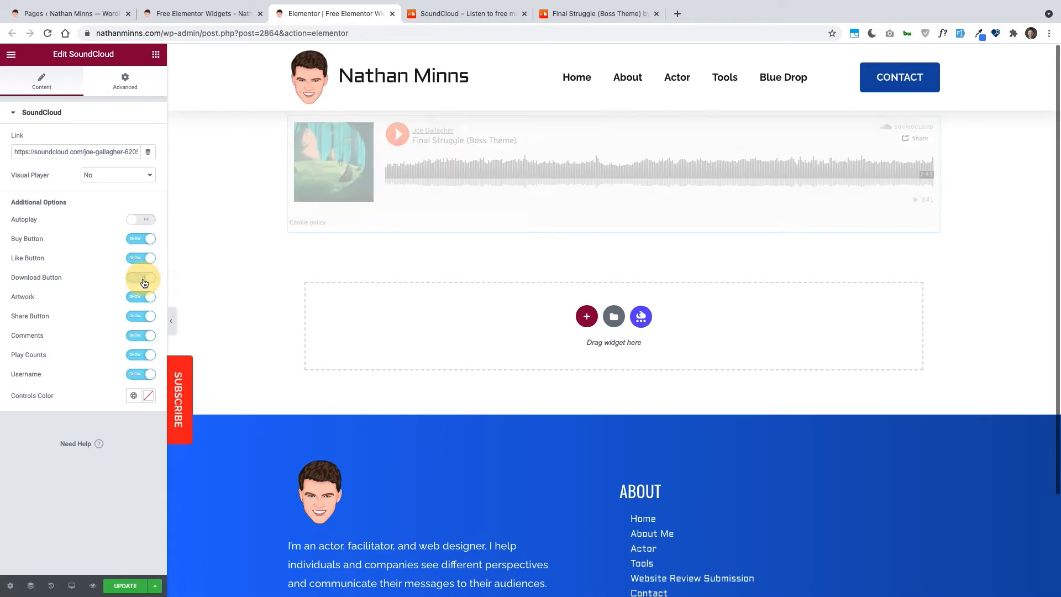
{"action": "left_click", "coordinate": [144, 281]}
{"action": "left_click", "coordinate": [148, 259]}
{"action": "left_click", "coordinate": [147, 259]}
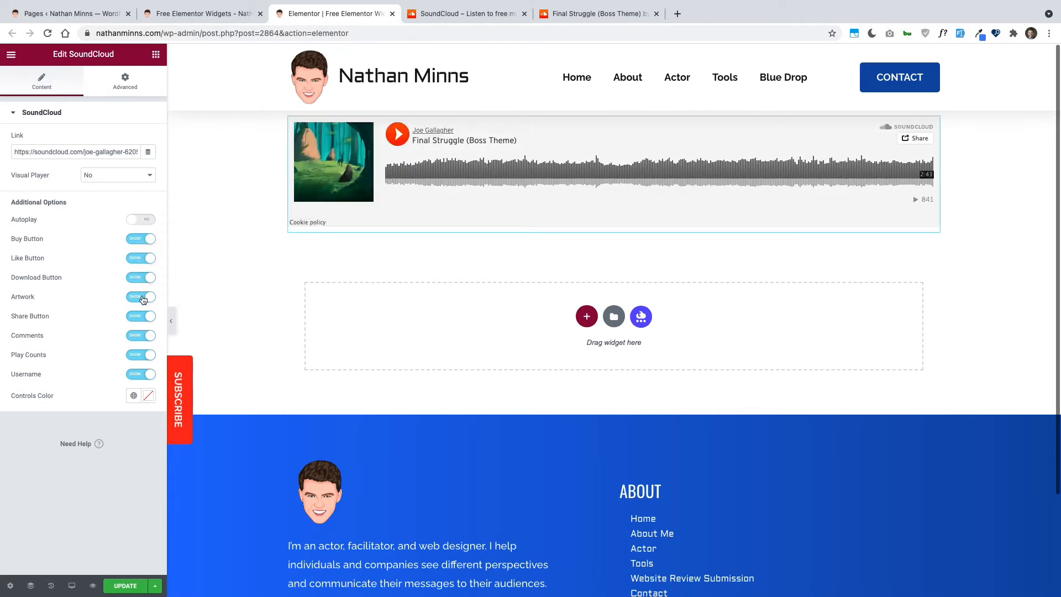
{"action": "left_click", "coordinate": [144, 298]}
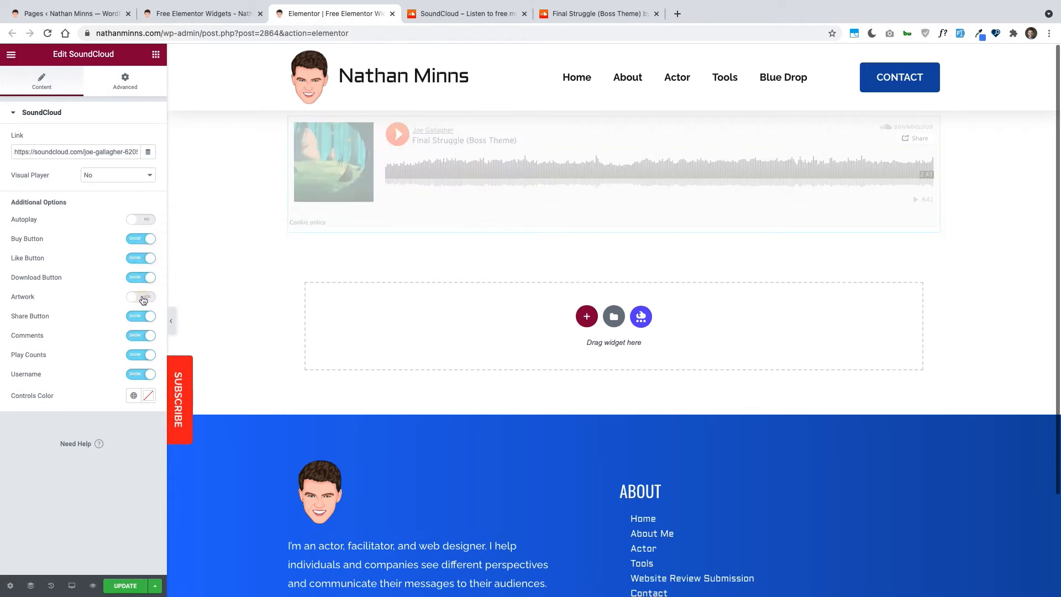
{"action": "left_click", "coordinate": [143, 299]}
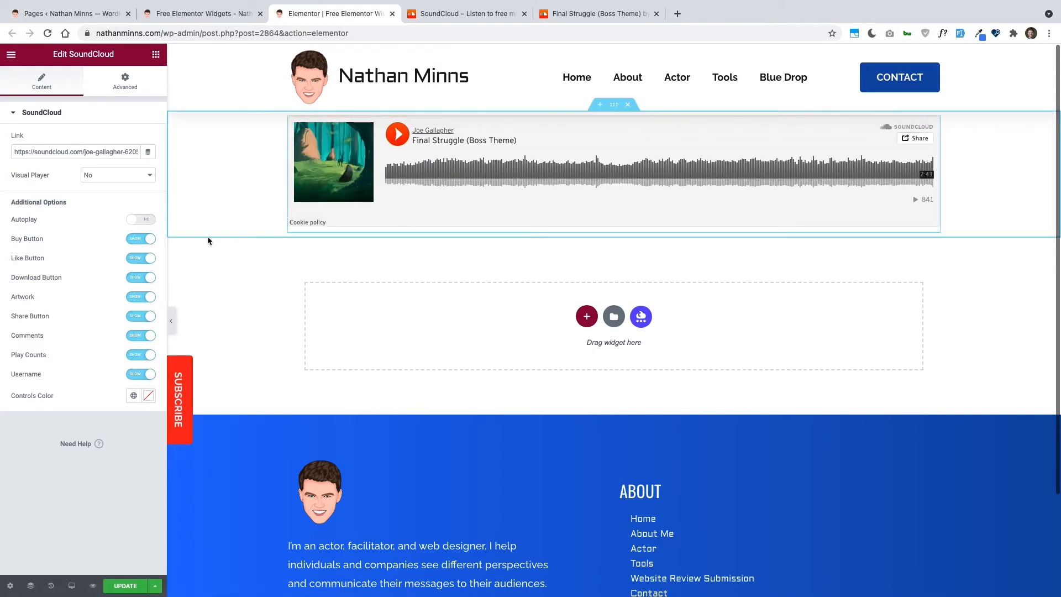
Hide the player's share button and username, and switch comments and play counts off and back on
{"action": "left_click", "coordinate": [148, 317]}
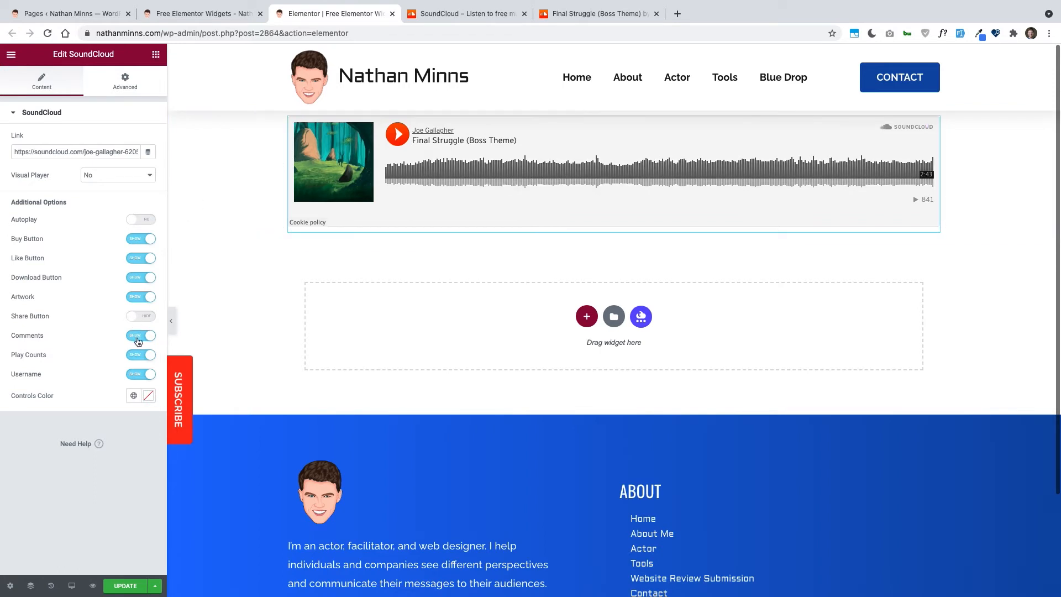
{"action": "left_click", "coordinate": [131, 338]}
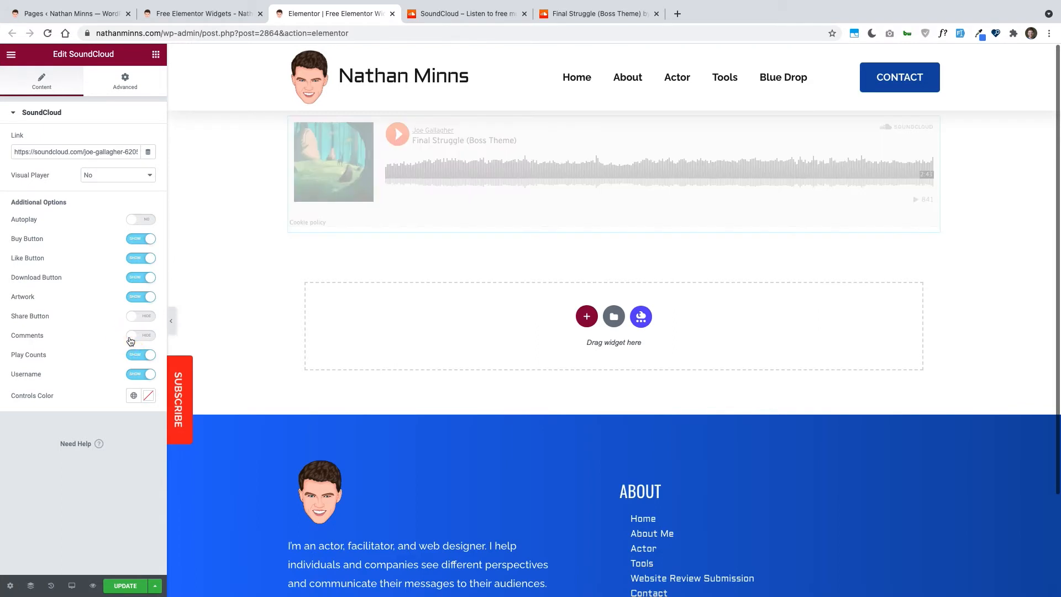
{"action": "left_click", "coordinate": [131, 338]}
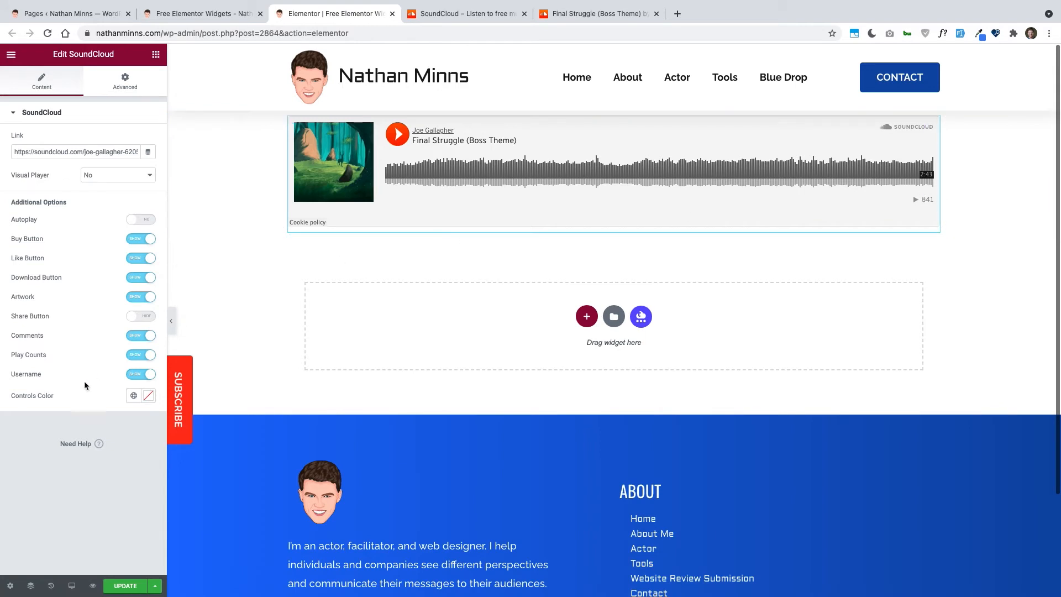
{"action": "left_click", "coordinate": [137, 357]}
{"action": "left_click", "coordinate": [139, 356]}
{"action": "left_click", "coordinate": [139, 374]}
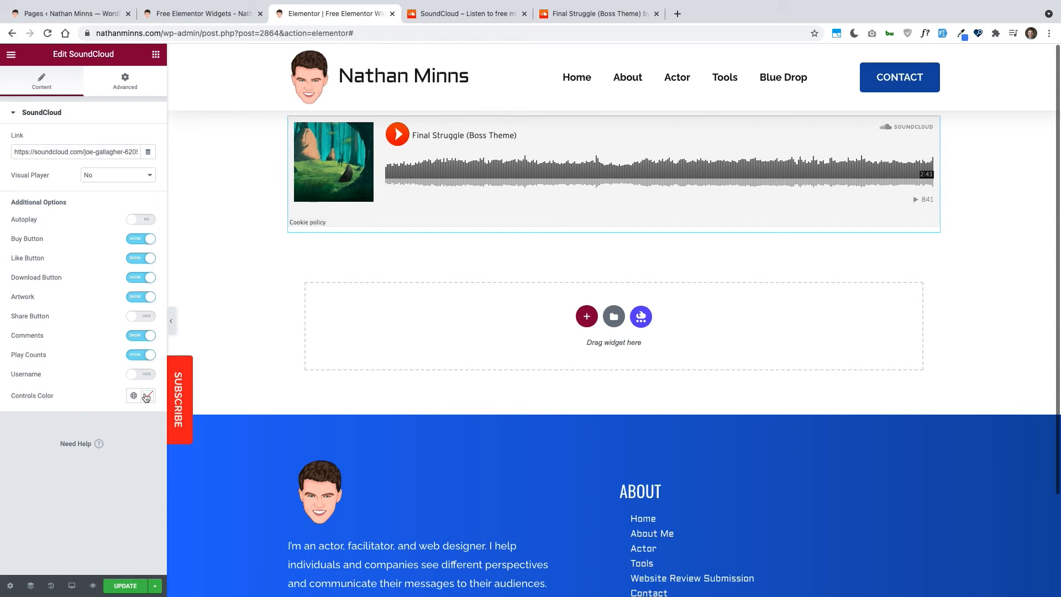
Set the controls color to light green #5FFF6D and preview it by playing and pausing the track
{"action": "left_click", "coordinate": [148, 395]}
{"action": "left_click_drag", "start_coordinate": [96, 467], "coordinate": [101, 411]}
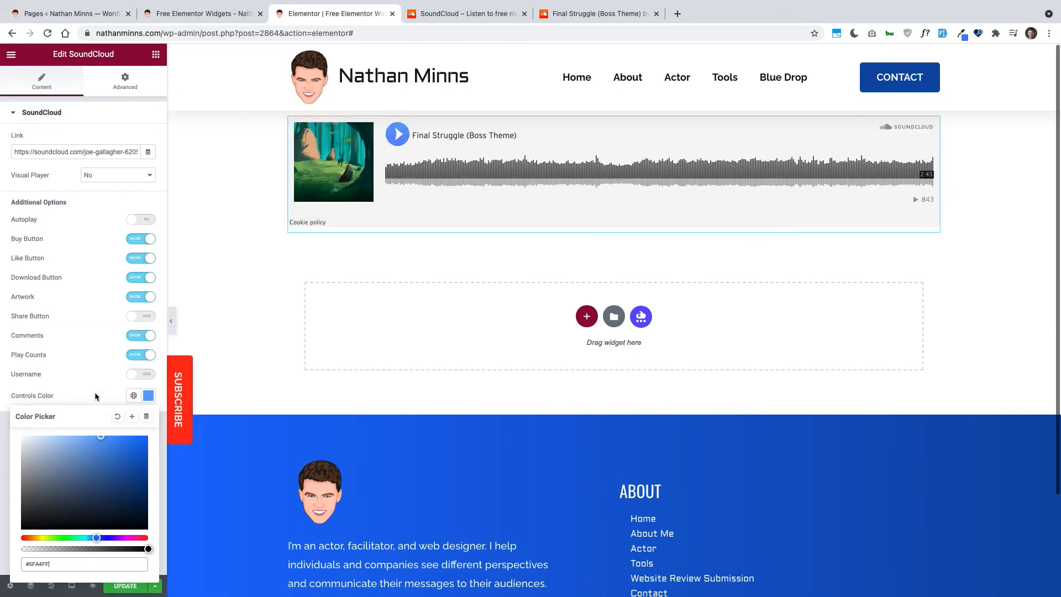
{"action": "left_click", "coordinate": [66, 538]}
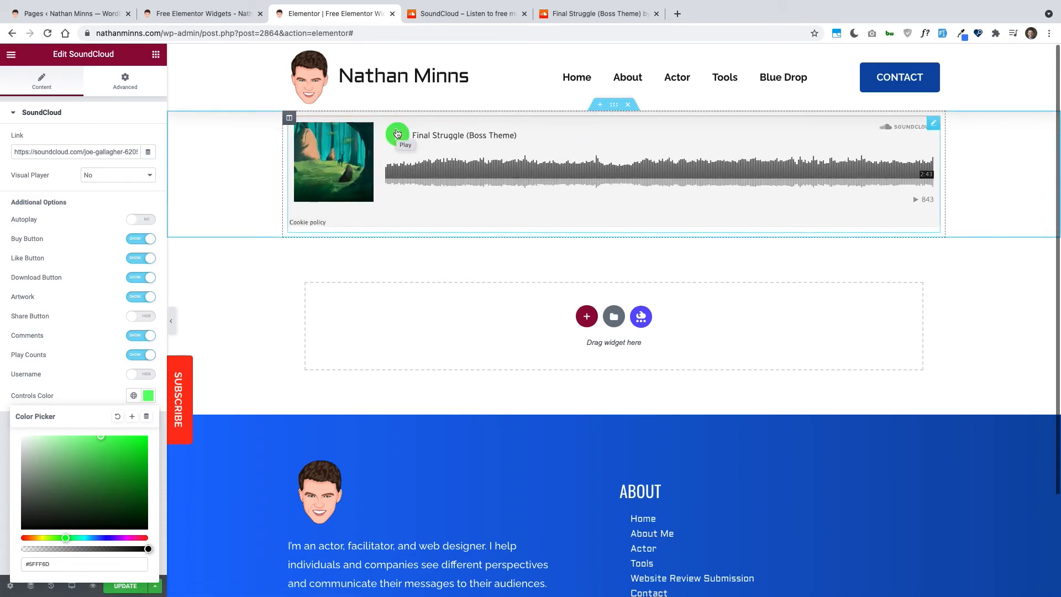
{"action": "left_click", "coordinate": [397, 133]}
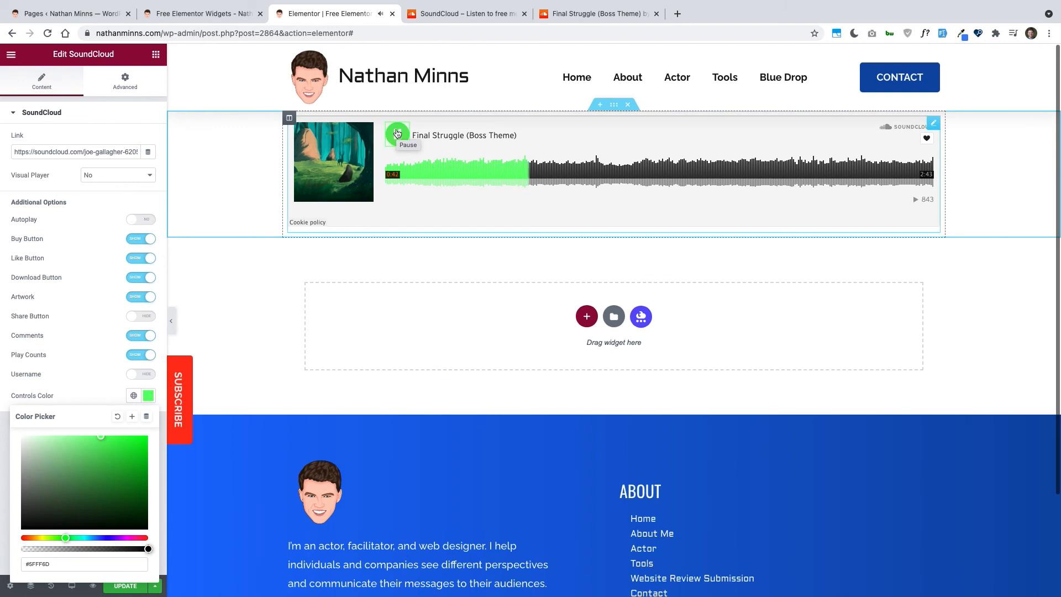
{"action": "left_click", "coordinate": [397, 134]}
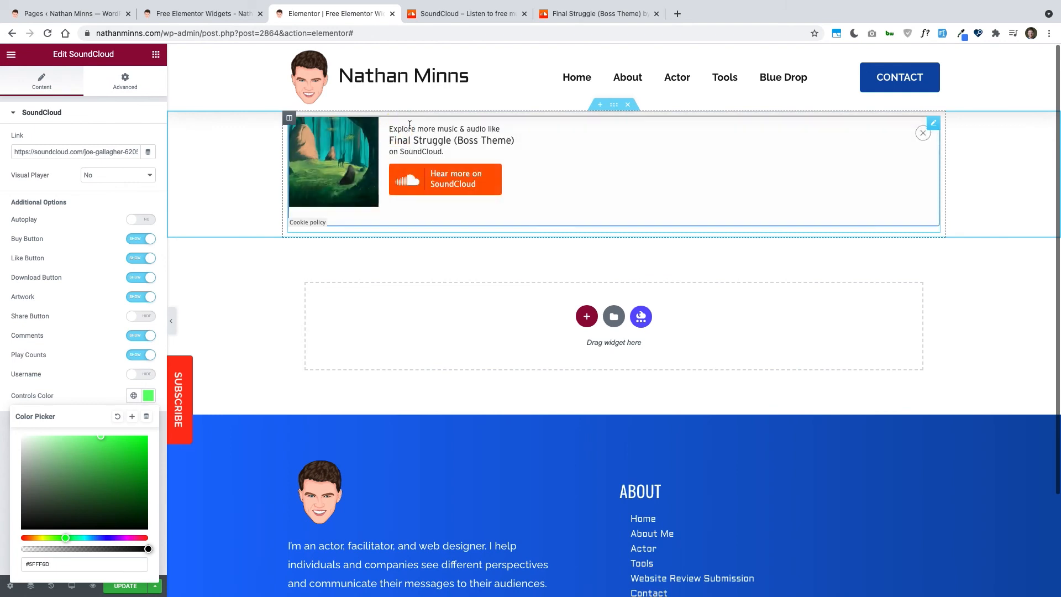